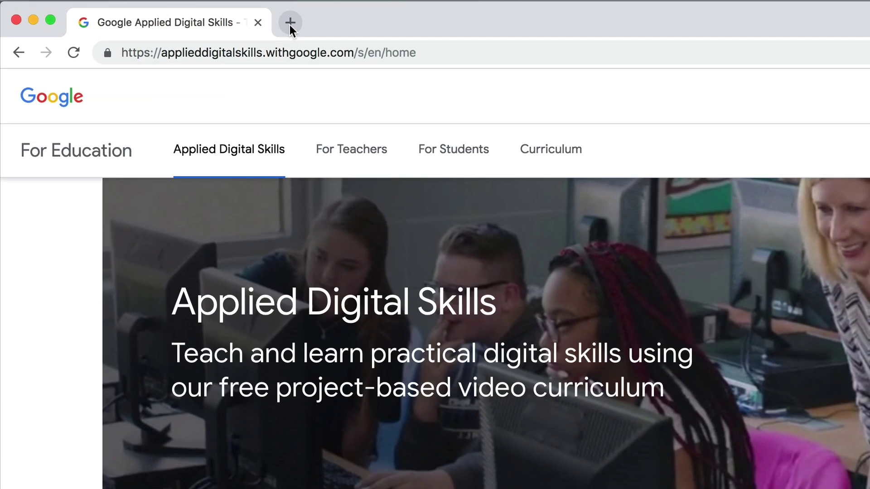
# - Create a new Google Calendar event titled 'Monthly Employee Meeting'
pyautogui.click(289, 25)
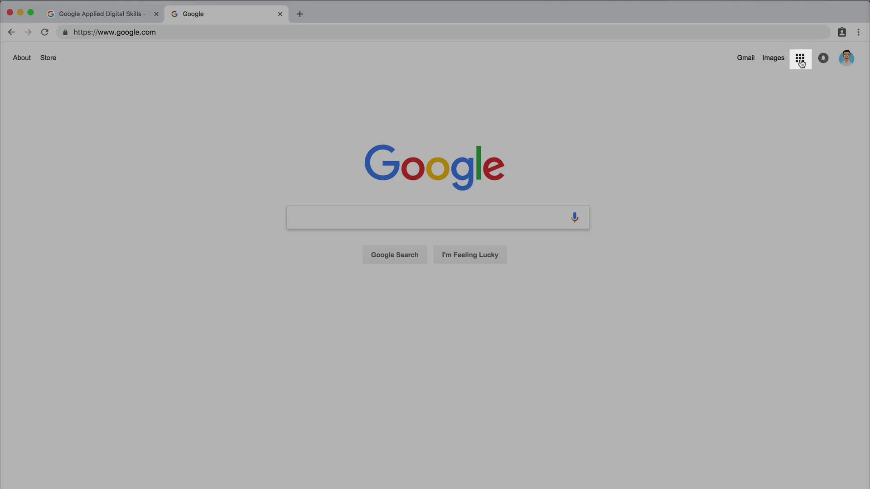
pyautogui.click(800, 57)
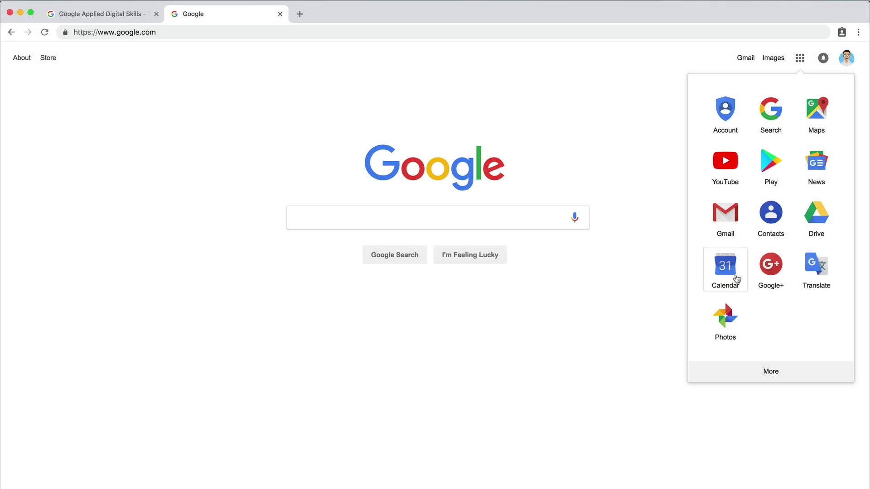
pyautogui.click(725, 270)
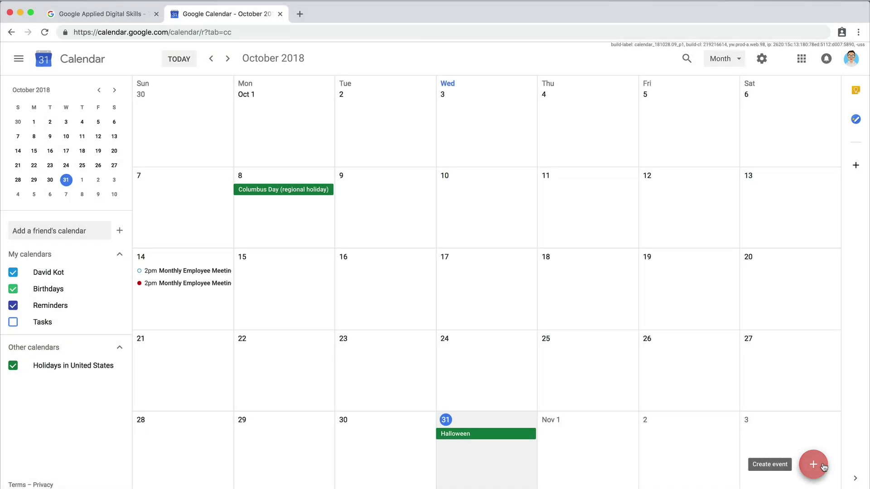
pyautogui.click(813, 465)
pyautogui.write('ly Employee Meeting')
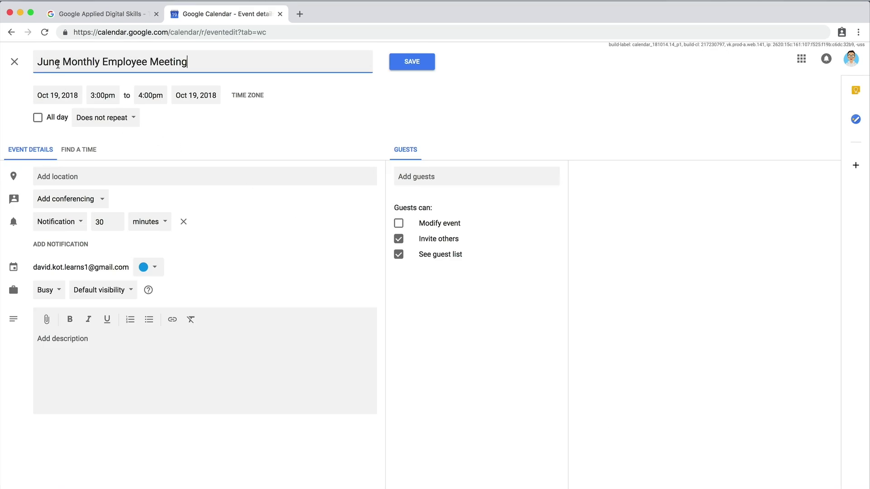
pyautogui.press('BackSpace')
pyautogui.press('BackSpace')
pyautogui.press('BackSpace')
pyautogui.press('BackSpace')
pyautogui.press('BackSpace')
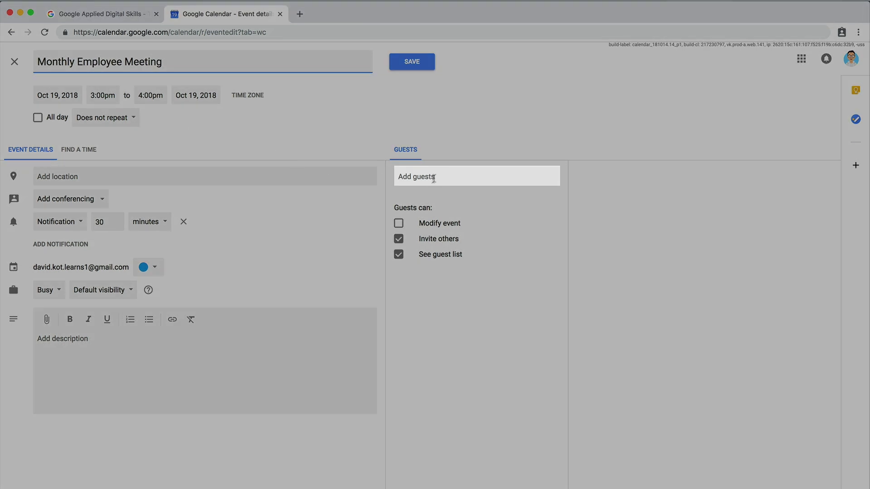
# - Invite three guests to the meeting
pyautogui.click(434, 178)
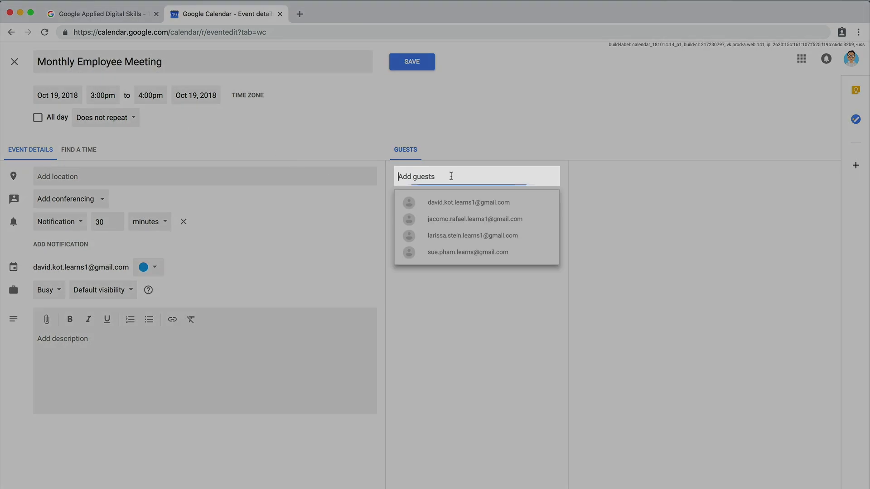
pyautogui.write('david')
pyautogui.click(464, 201)
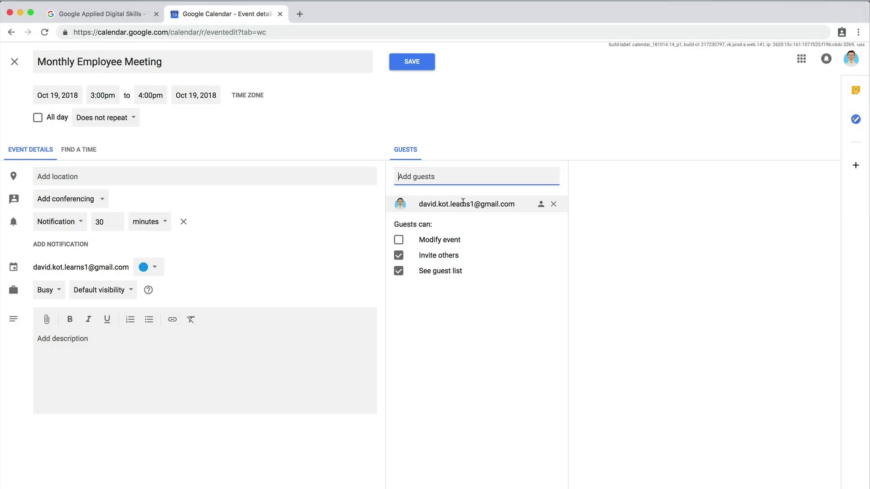
pyautogui.click(466, 177)
pyautogui.write('jacomo')
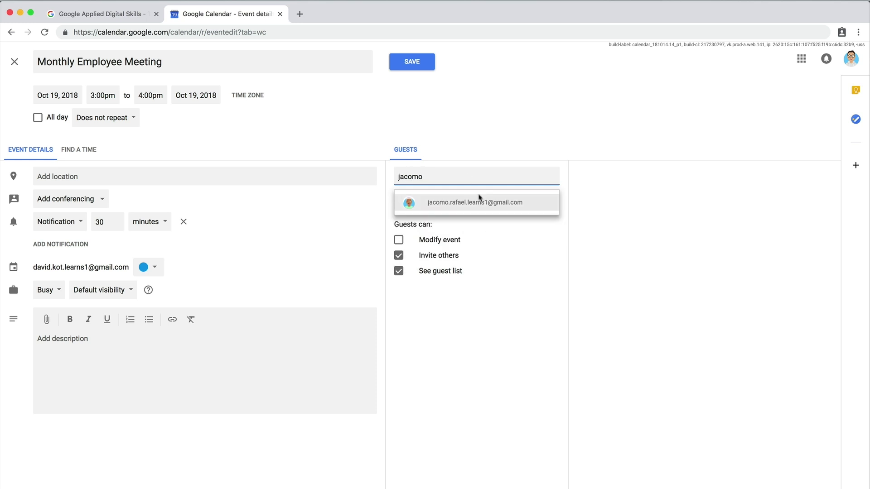
pyautogui.click(479, 201)
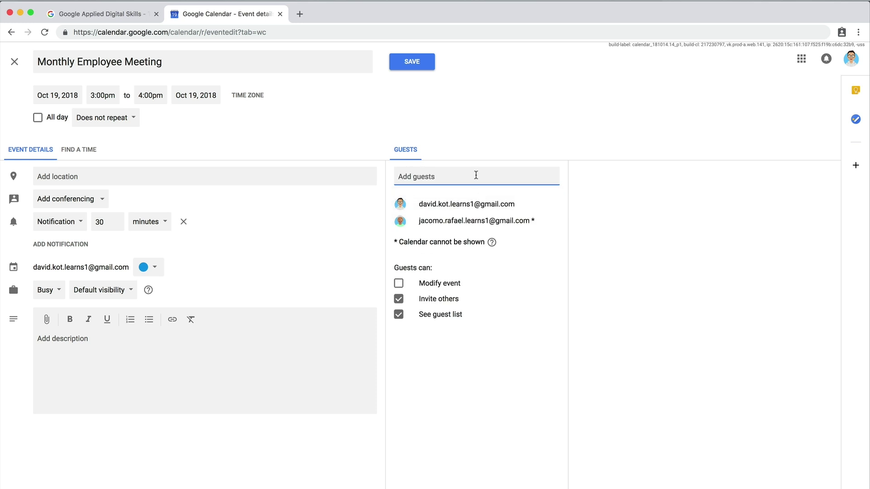
pyautogui.write('larissa')
pyautogui.click(473, 201)
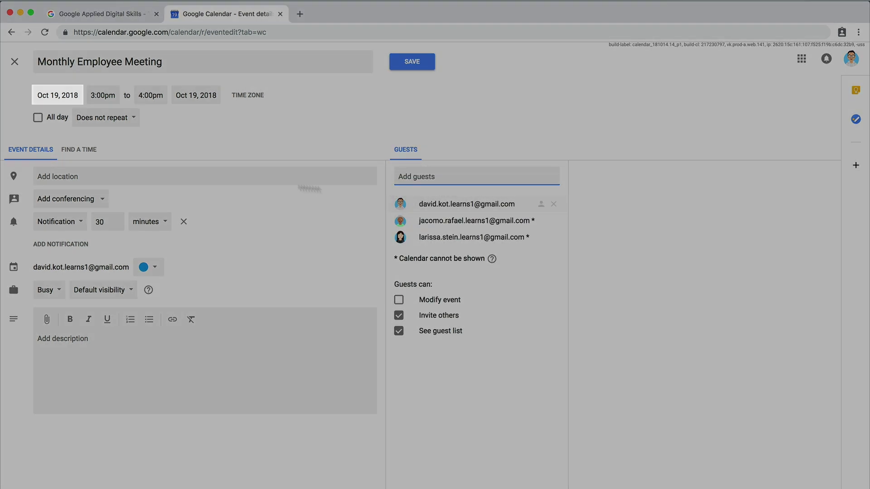
# - Schedule the meeting for June 10, 2018 starting at 2:00pm and view the day's schedule
pyautogui.click(57, 95)
pyautogui.click(149, 118)
pyautogui.click(149, 119)
pyautogui.click(149, 118)
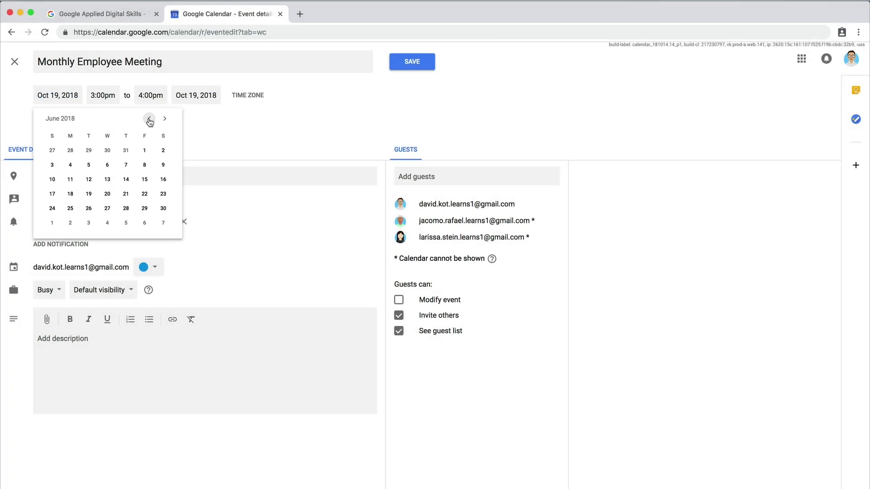
pyautogui.click(51, 179)
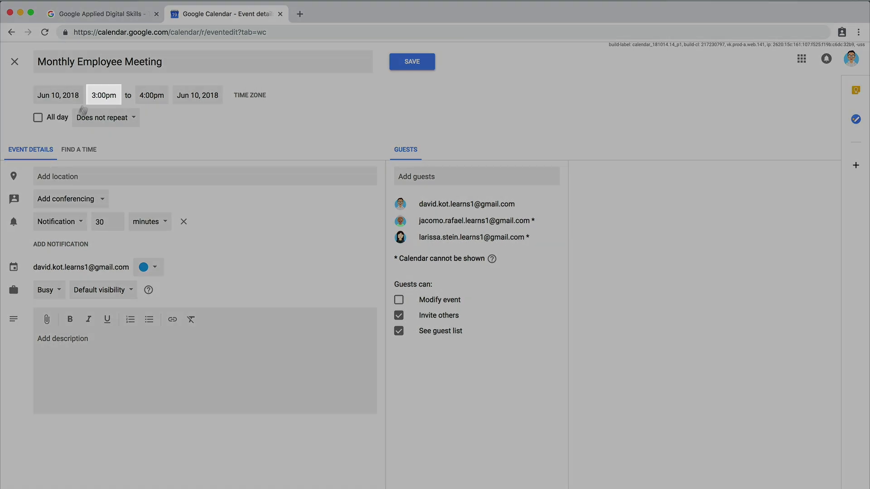
pyautogui.click(103, 95)
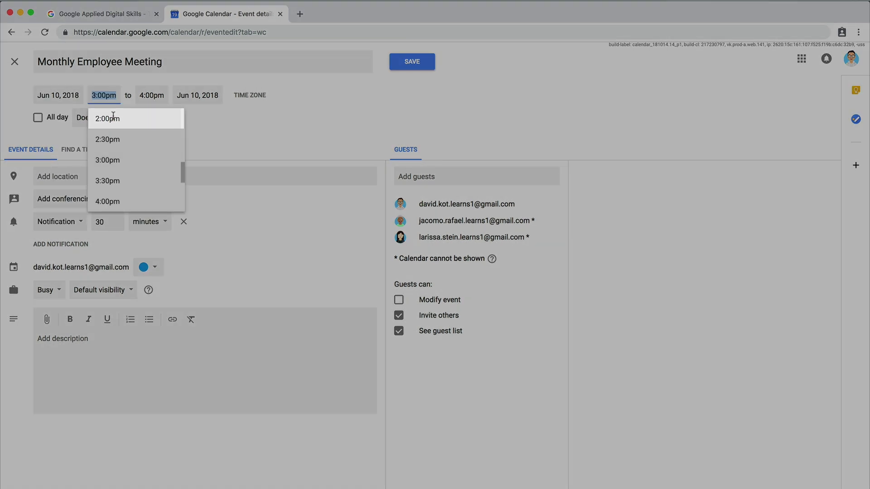
pyautogui.click(108, 119)
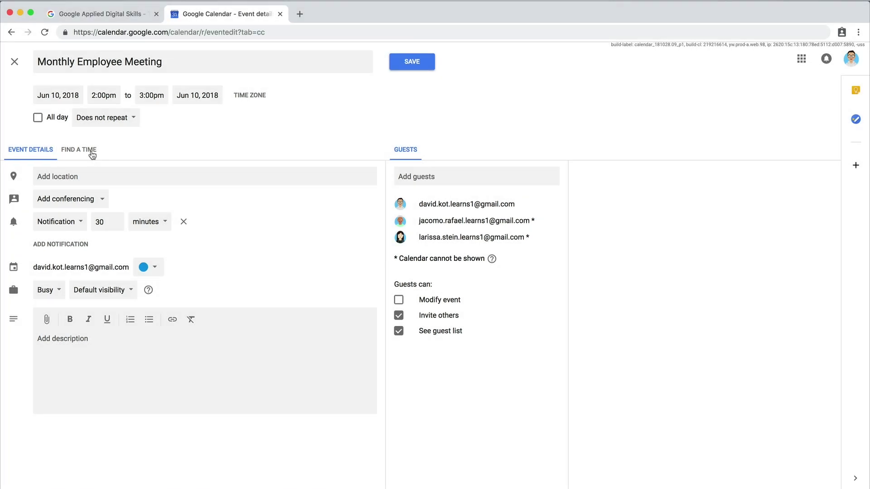
pyautogui.click(79, 150)
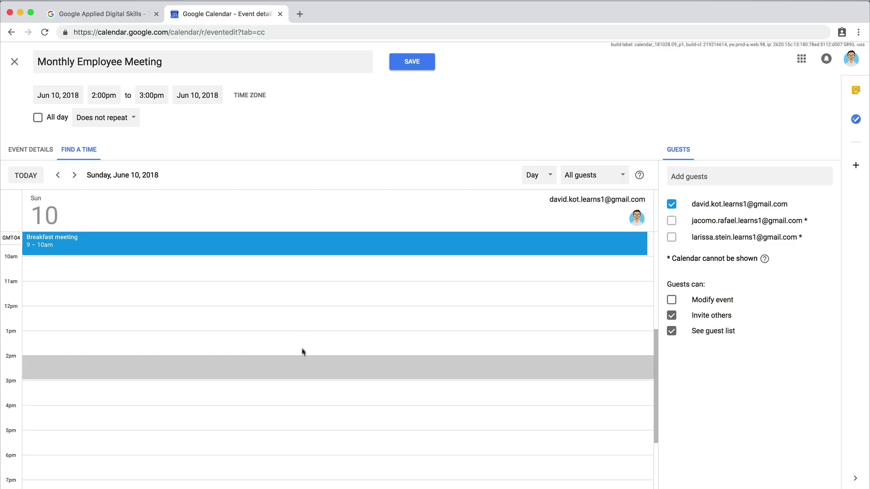
# - Try lengthening the 2–3pm meeting block in the Find a Time day schedule
pyautogui.moveTo(304, 382)
pyautogui.mouseDown()
pyautogui.moveTo(301, 404)
pyautogui.moveTo(301, 382)
pyautogui.mouseUp()
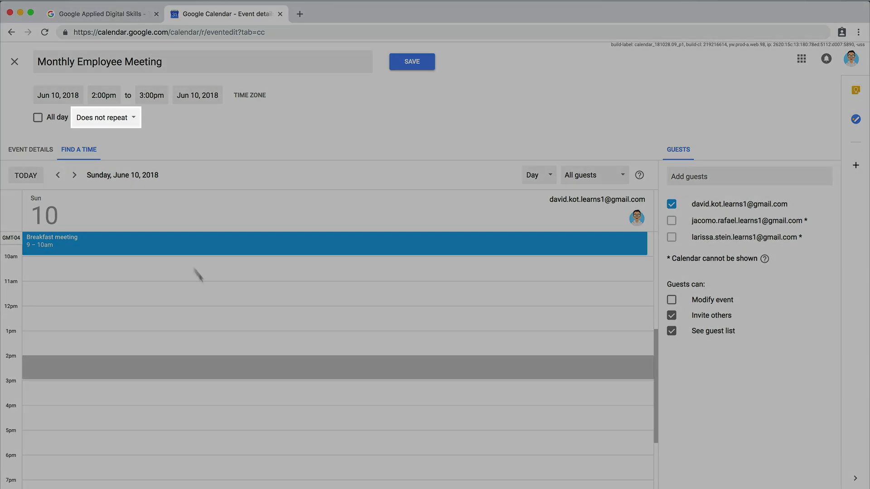
# - Repeat the meeting monthly on the second Sunday, keeping guests allowed to invite others
pyautogui.click(129, 120)
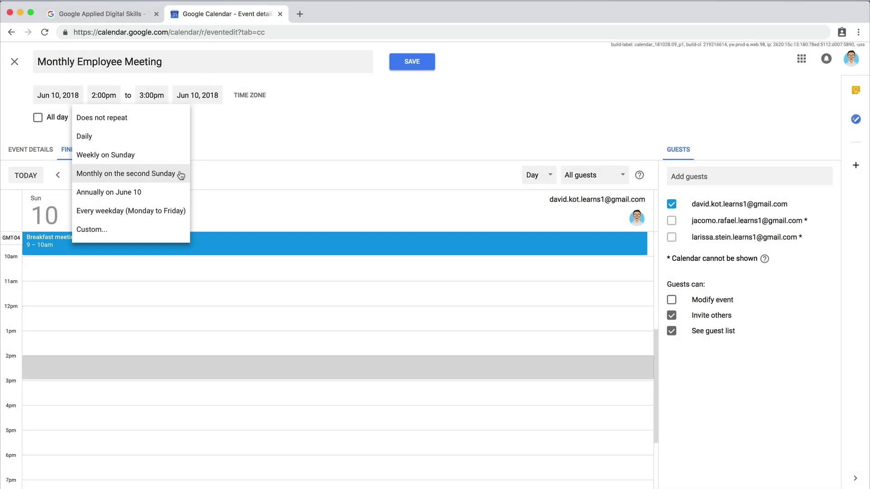
pyautogui.click(180, 175)
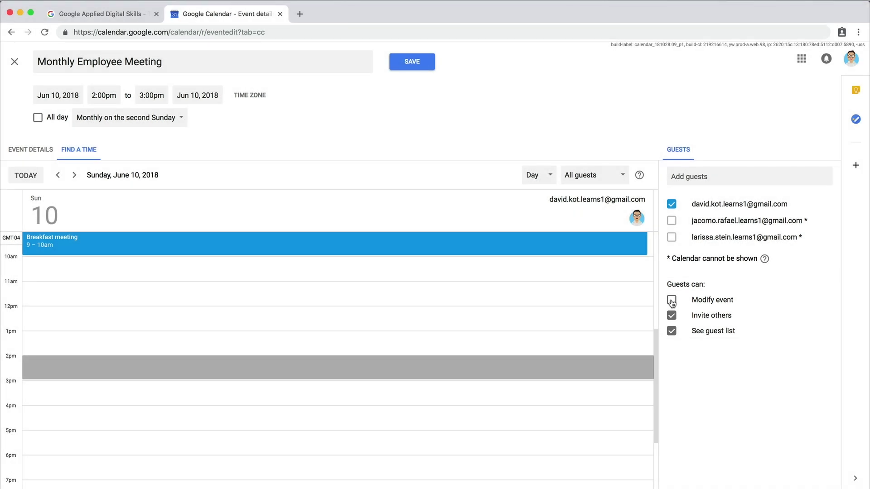
pyautogui.click(672, 316)
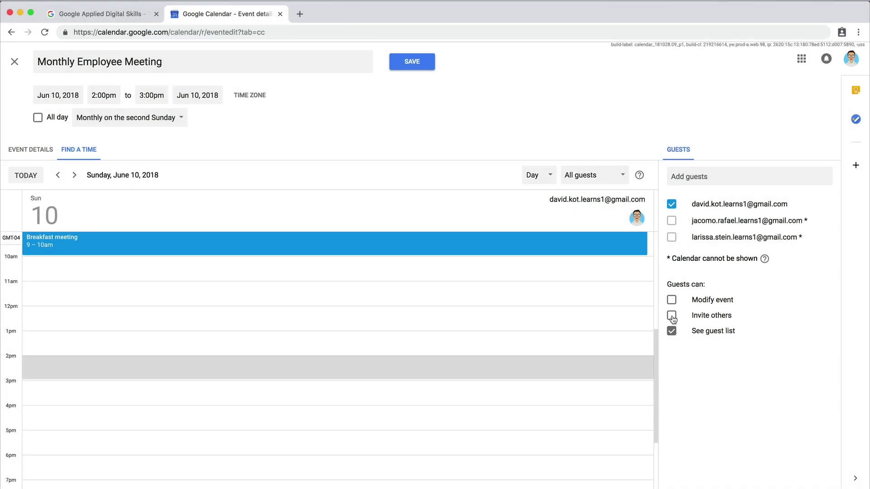
pyautogui.click(672, 317)
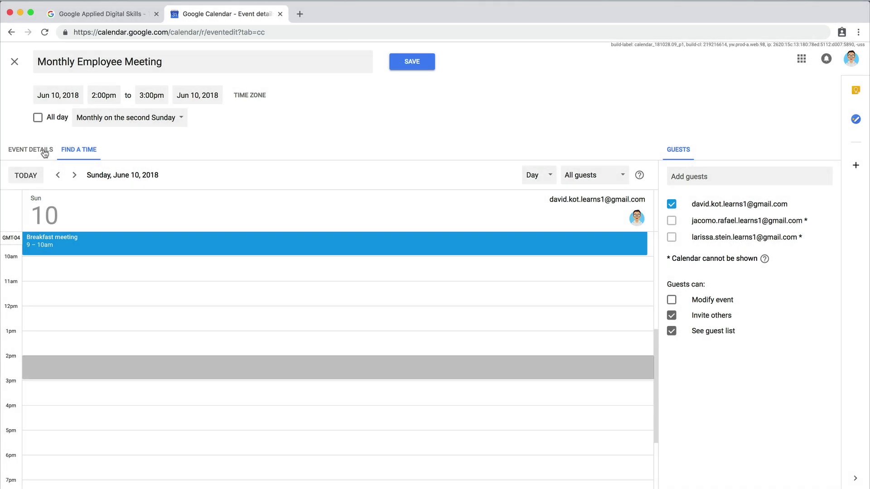
# - Set the location to Coffee Connection, 3838 S Centinela Ave, Los Angeles
pyautogui.click(31, 149)
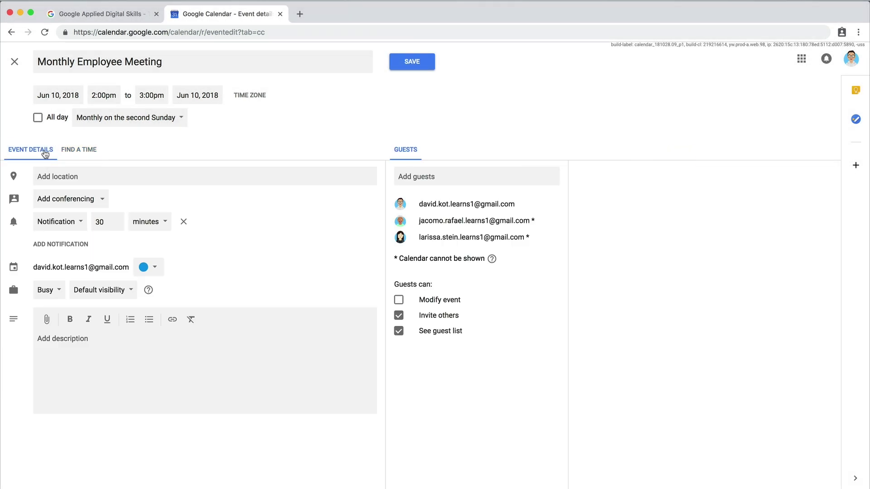
pyautogui.click(51, 176)
pyautogui.write('break room, banquet')
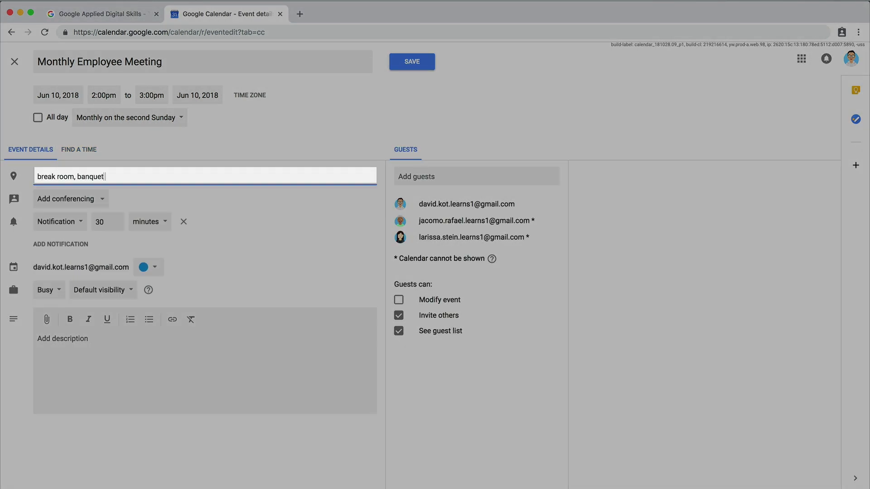
pyautogui.write(' hall, main conference room')
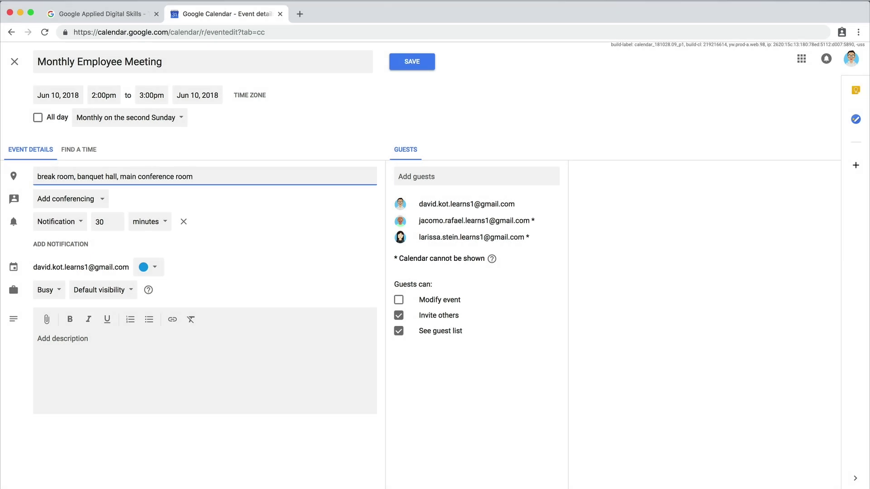
pyautogui.moveTo(197, 177); pyautogui.dragTo(39, 173)
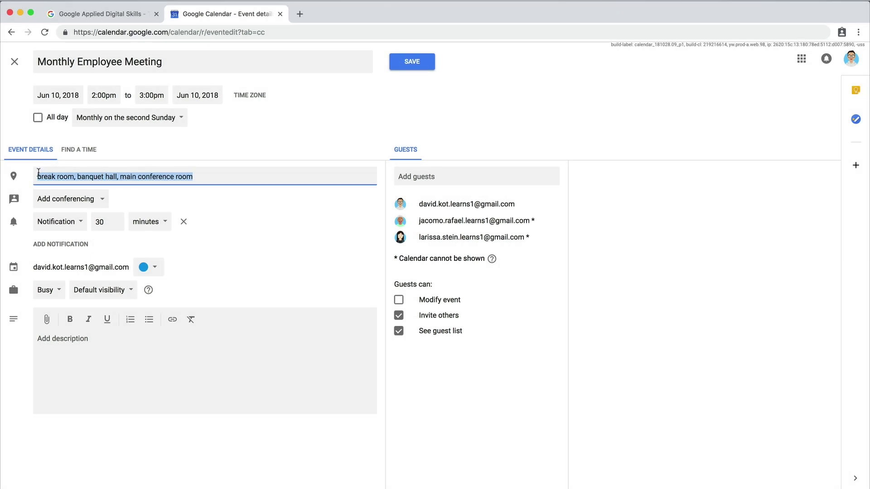
pyautogui.write('12345 Lucky Cafe S')
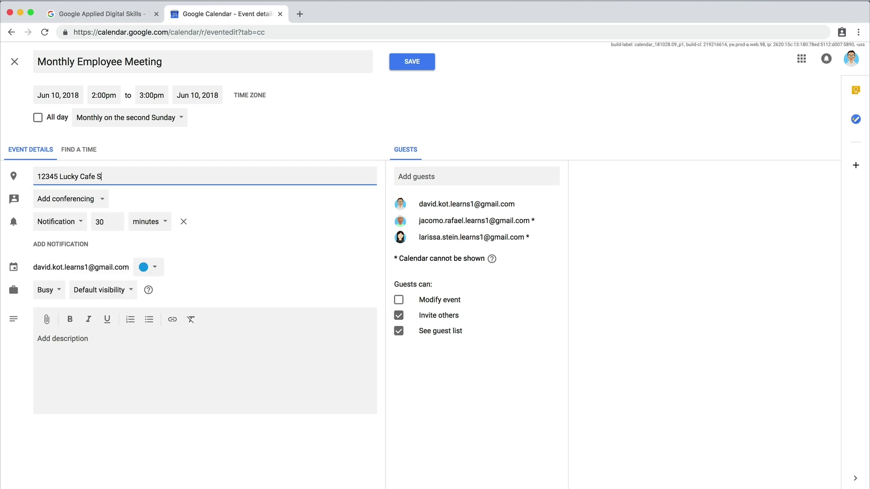
pyautogui.write('t.')
pyautogui.moveTo(41, 175); pyautogui.dragTo(109, 176)
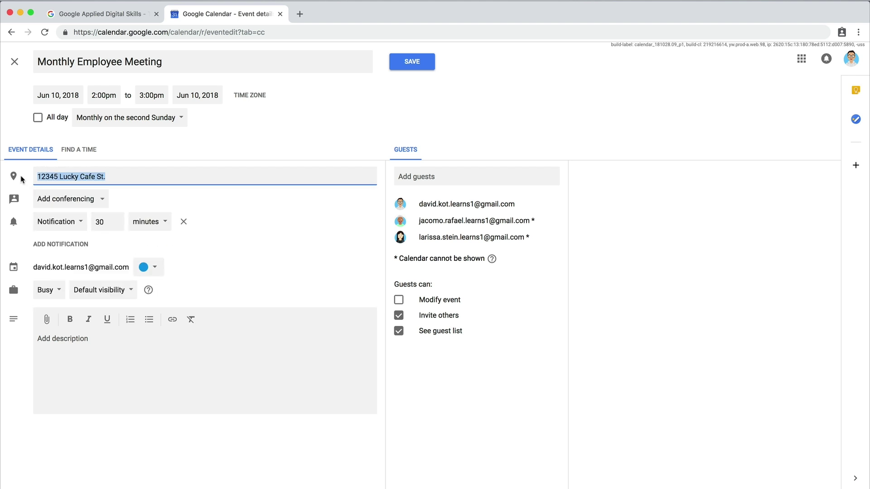
pyautogui.write('coffee')
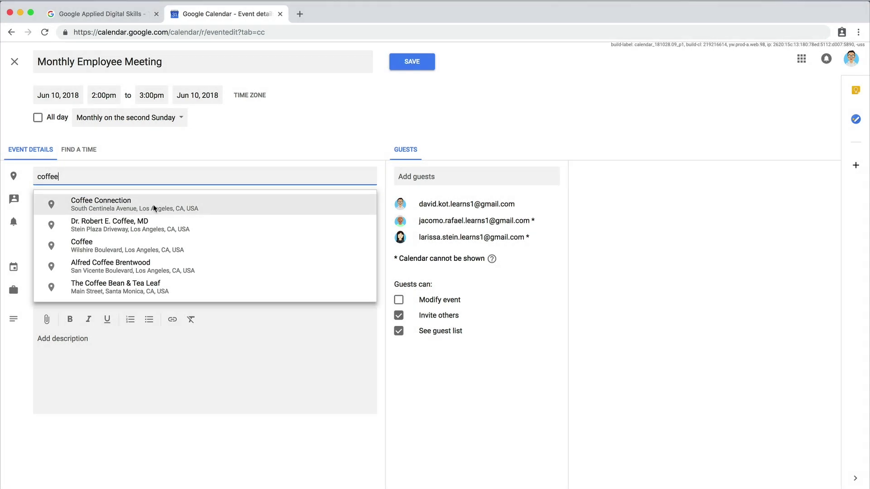
pyautogui.click(155, 204)
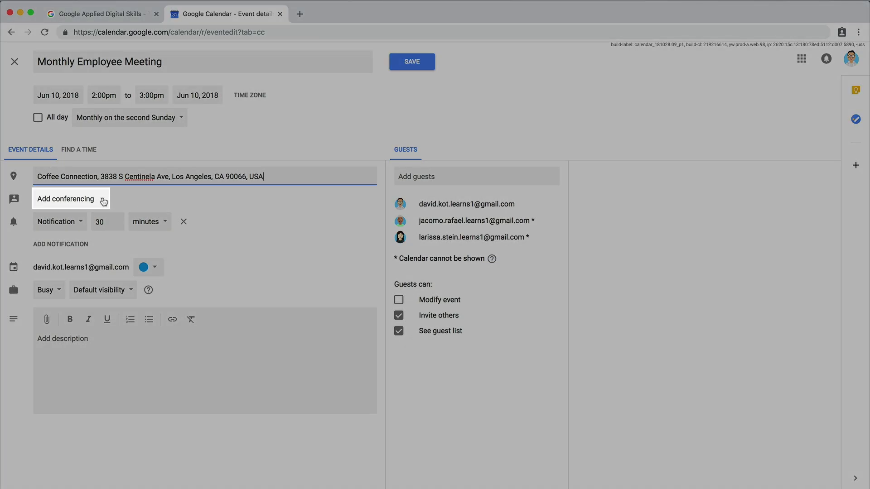
pyautogui.click(103, 200)
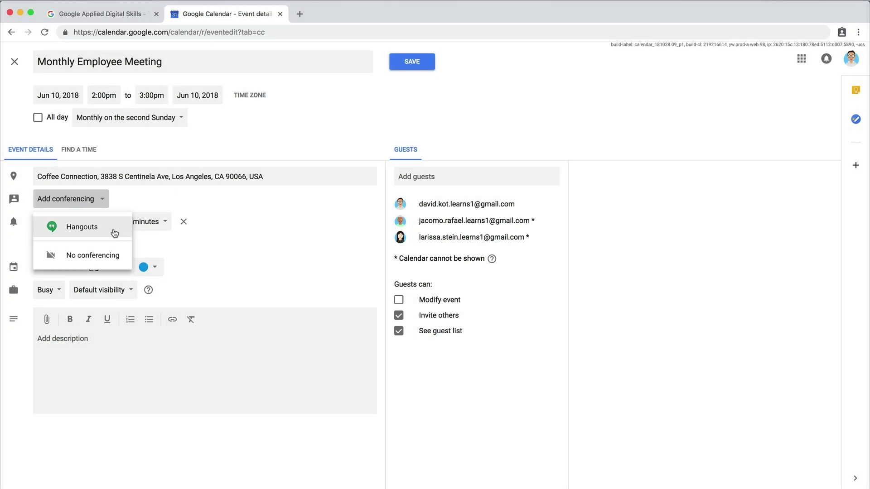
# - Add Hangouts conferencing and a 10-minute on-screen notification
pyautogui.click(115, 233)
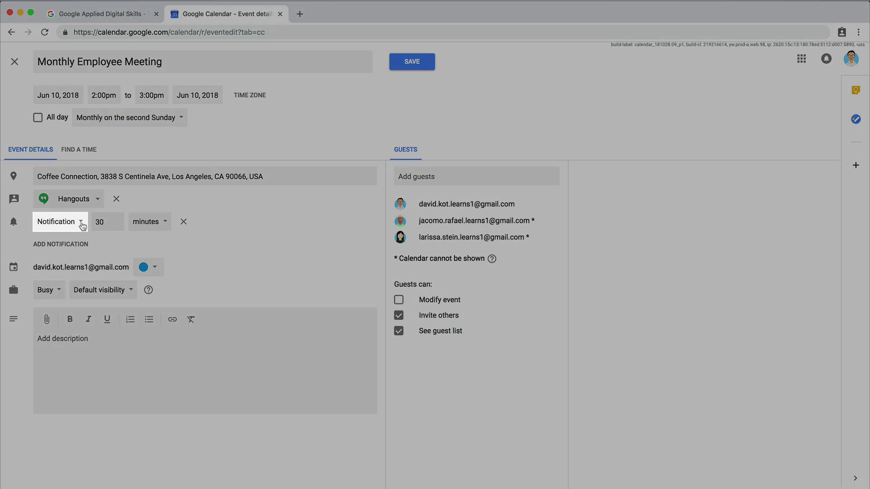
pyautogui.click(81, 222)
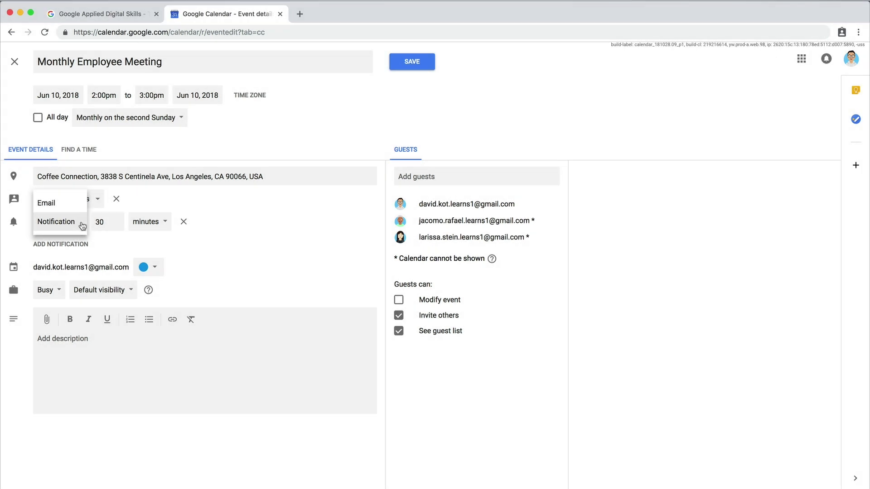
pyautogui.click(83, 225)
pyautogui.doubleClick(102, 222)
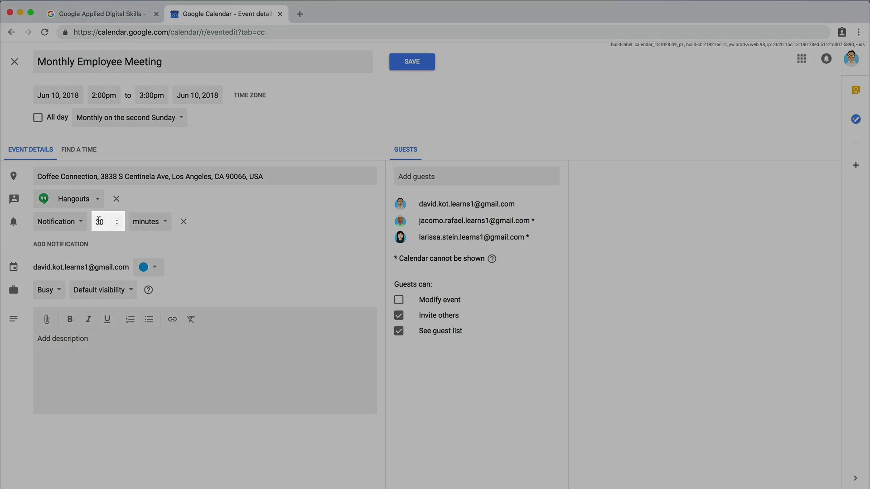
pyautogui.write('15')
# - Add a second reminder as an email 1 day before the meeting
pyautogui.click(139, 240)
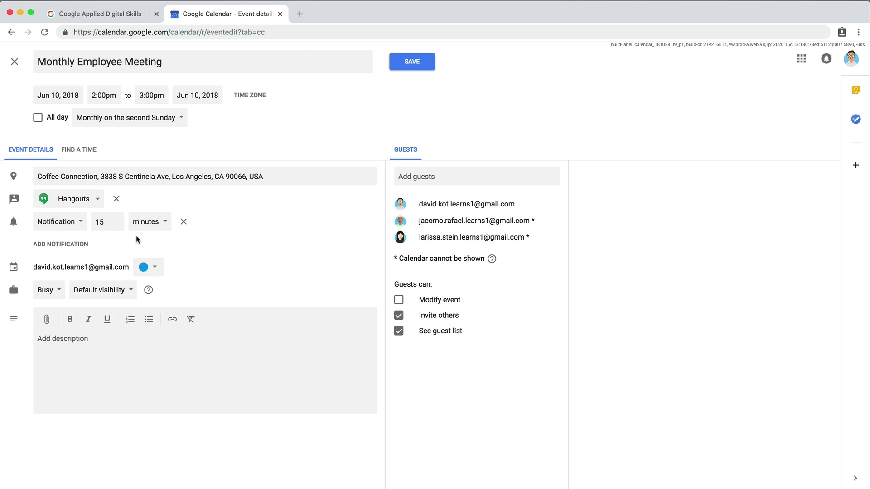
pyautogui.click(74, 247)
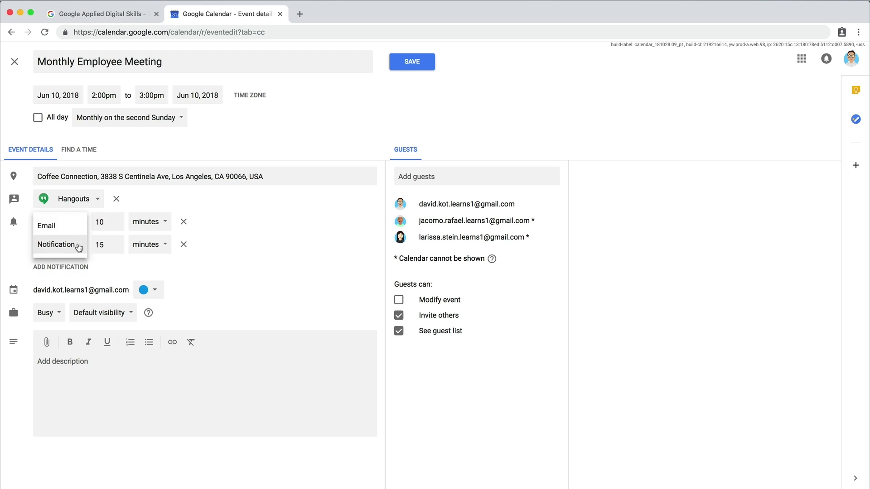
pyautogui.click(51, 228)
pyautogui.doubleClick(82, 244)
pyautogui.write('1')
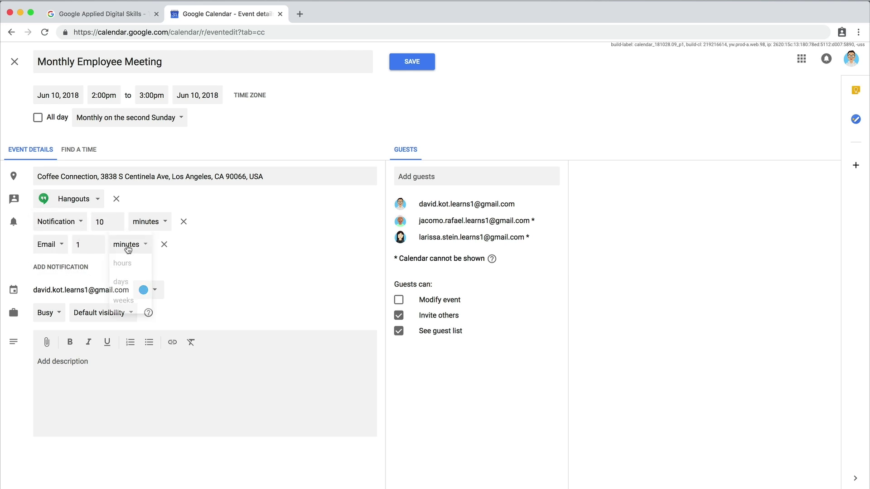
pyautogui.click(129, 244)
pyautogui.click(122, 281)
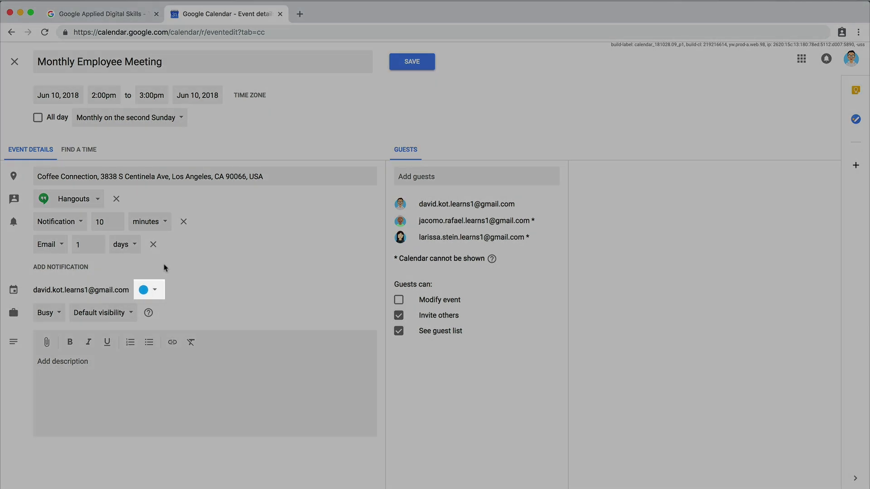
# - Colour the event Tomato red and keep it shown as Busy
pyautogui.click(154, 289)
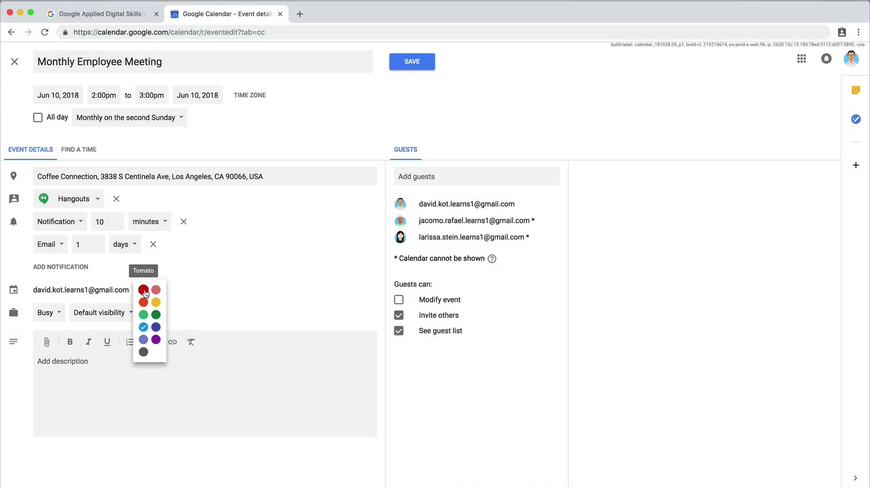
pyautogui.click(143, 290)
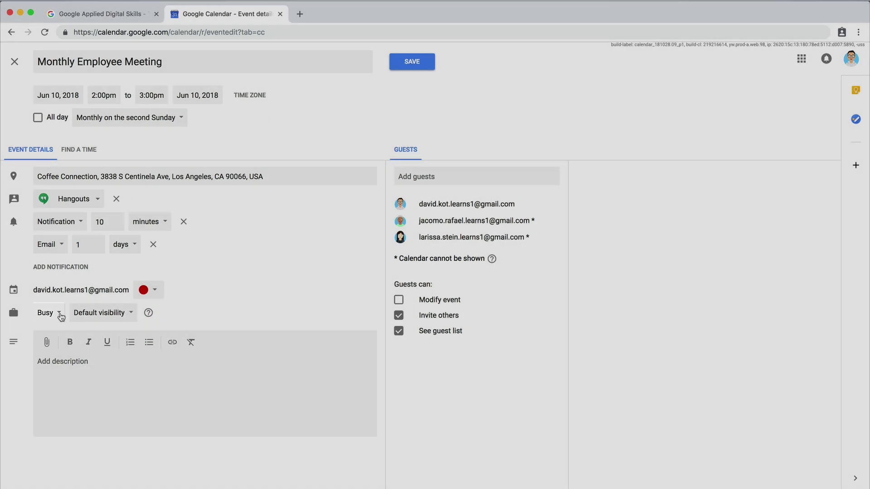
pyautogui.click(58, 313)
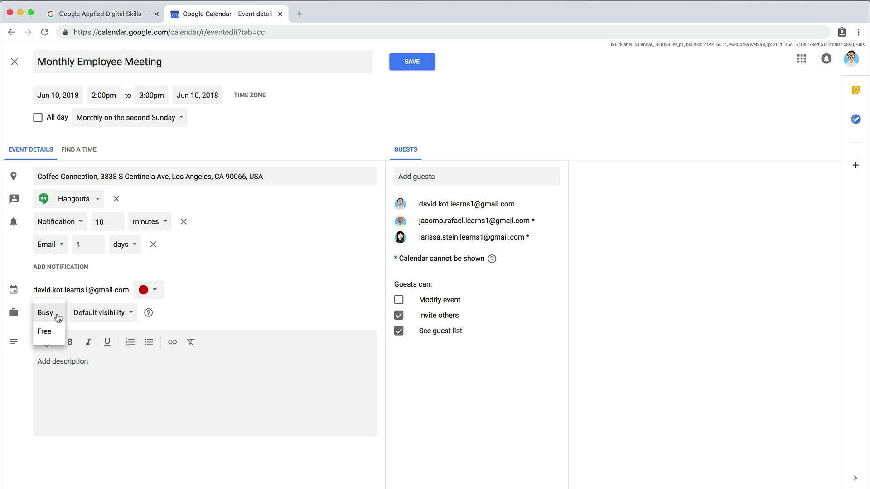
pyautogui.click(58, 314)
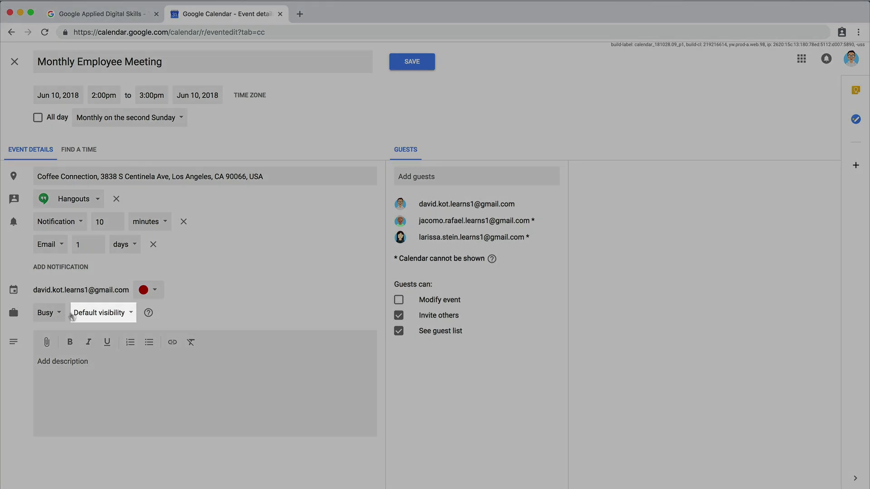
# - Set the event visibility to Private, then change it to Public
pyautogui.click(130, 315)
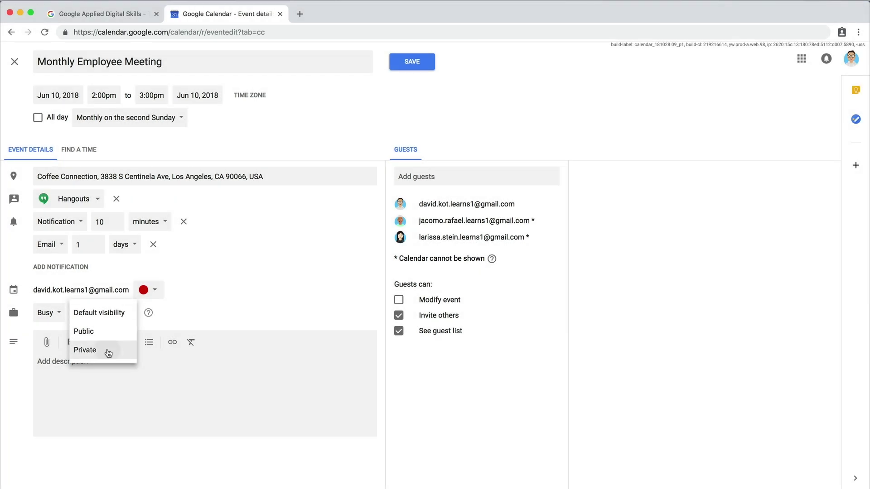
pyautogui.click(85, 349)
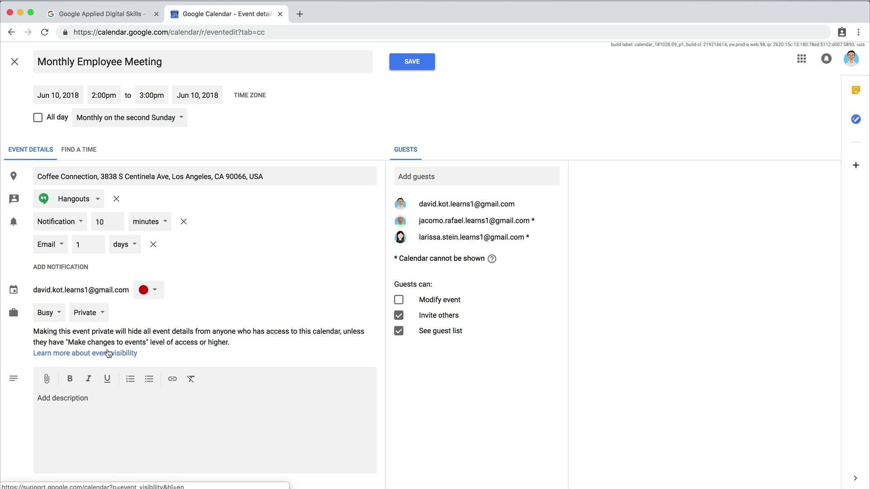
pyautogui.click(89, 312)
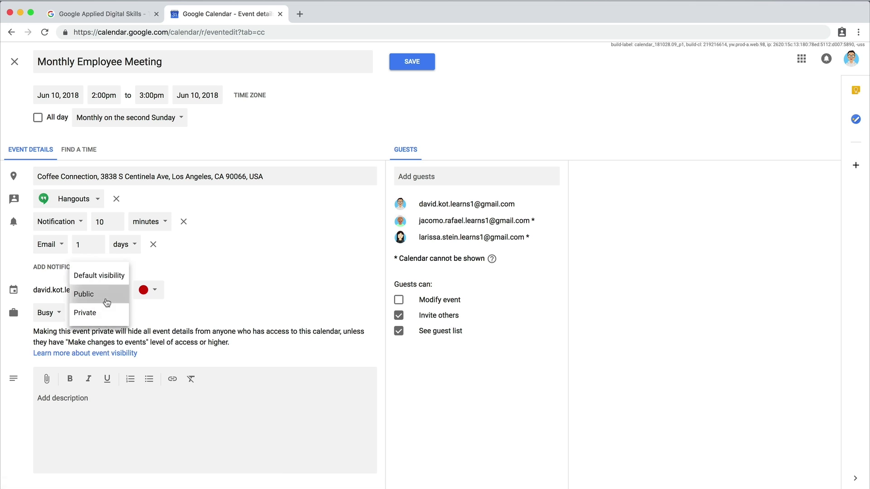
pyautogui.click(83, 296)
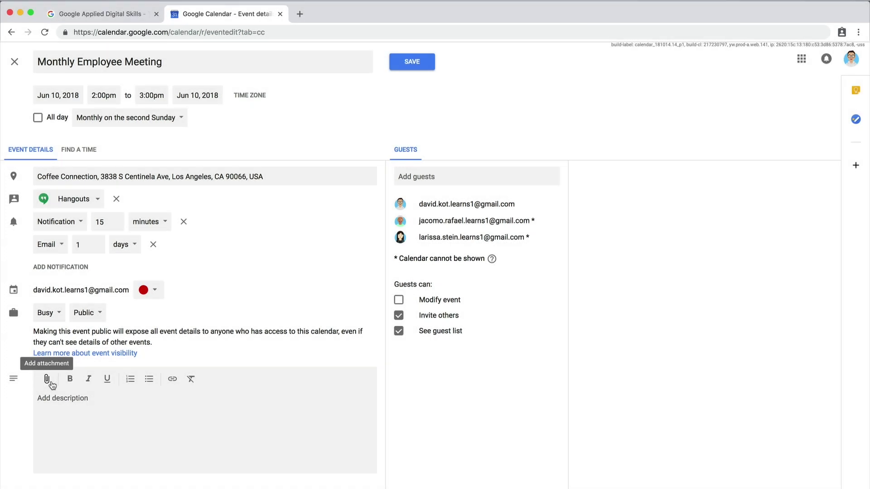
# - Attach the Westview Community slides and the Extension spreadsheet from Drive
pyautogui.click(46, 379)
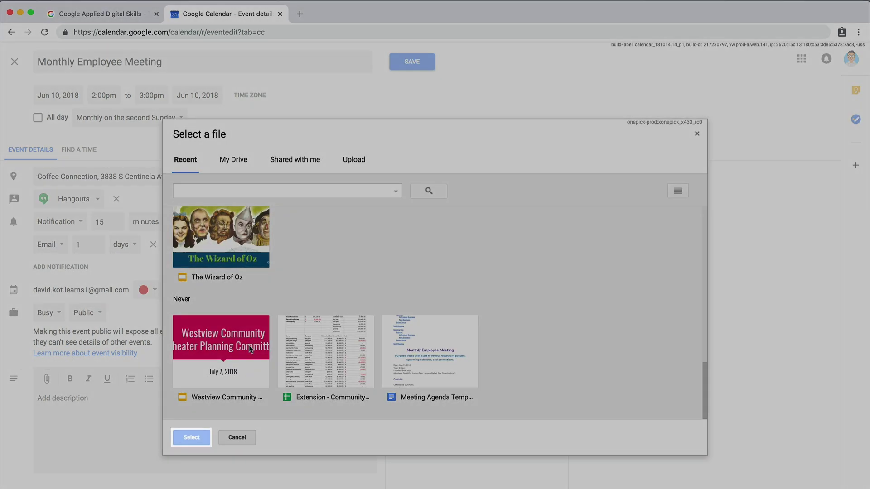
pyautogui.click(248, 346)
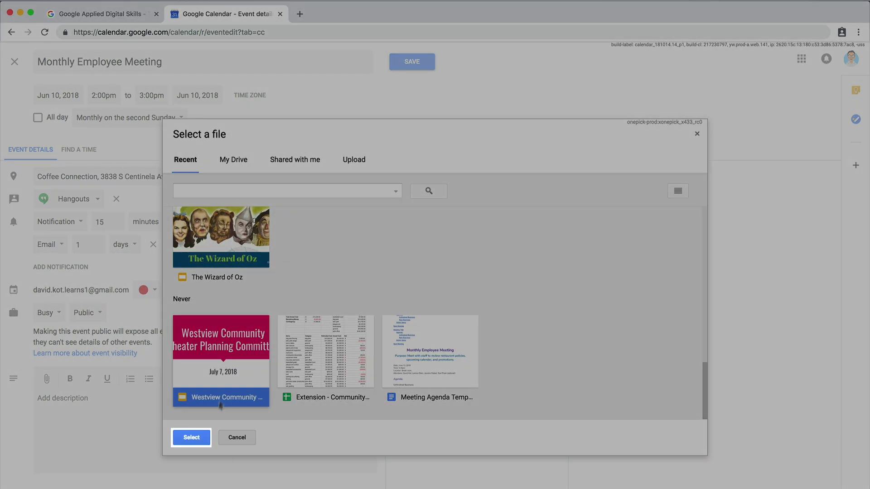
pyautogui.click(192, 436)
pyautogui.click(47, 379)
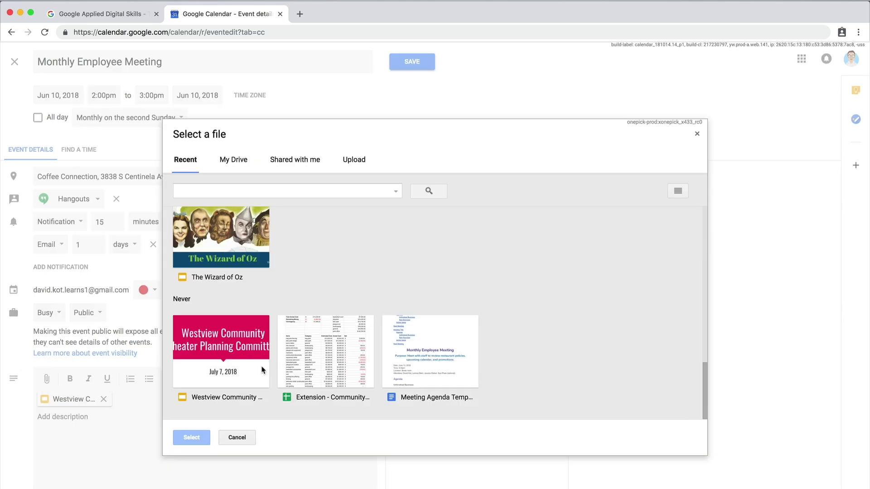
pyautogui.click(341, 365)
pyautogui.click(191, 436)
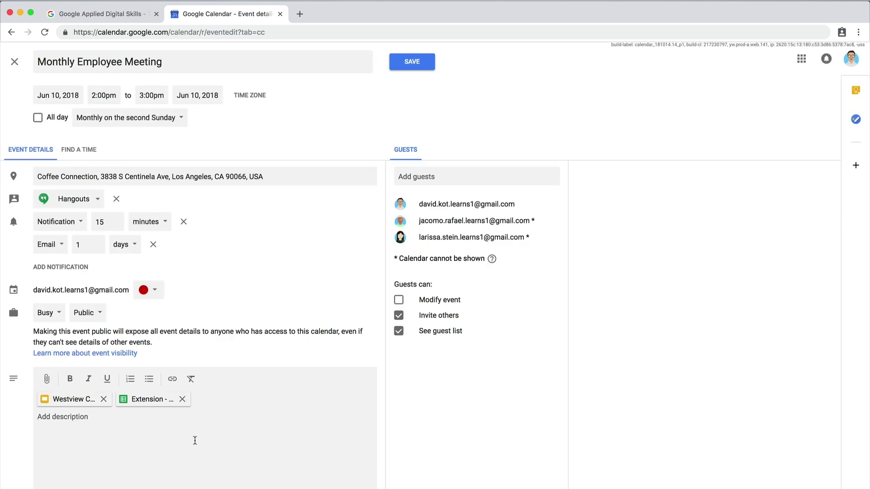
# - Write a description starting 'Hi folks,', save the event and send invitations
pyautogui.click(39, 418)
pyautogui.write('Hi folks,')
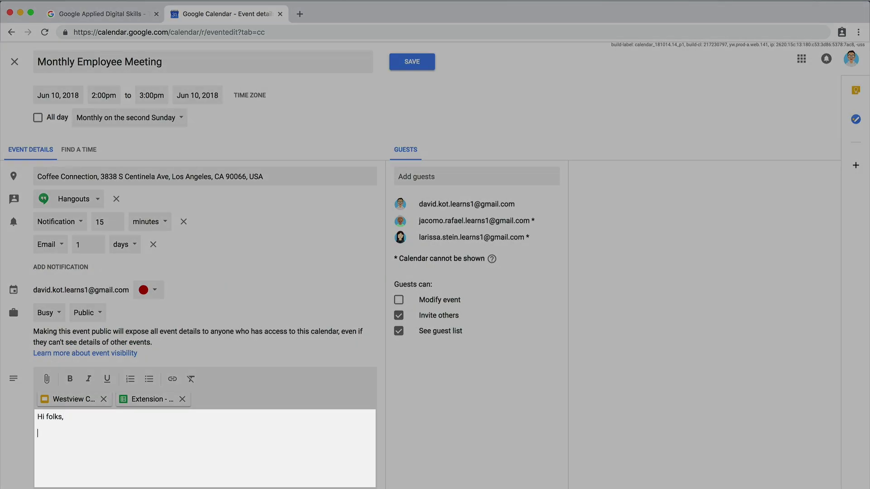
pyautogui.press('Return')
pyautogui.press('Return')
pyautogui.write('Please see the attached agenda for our upcoming meeting. Add any new b')
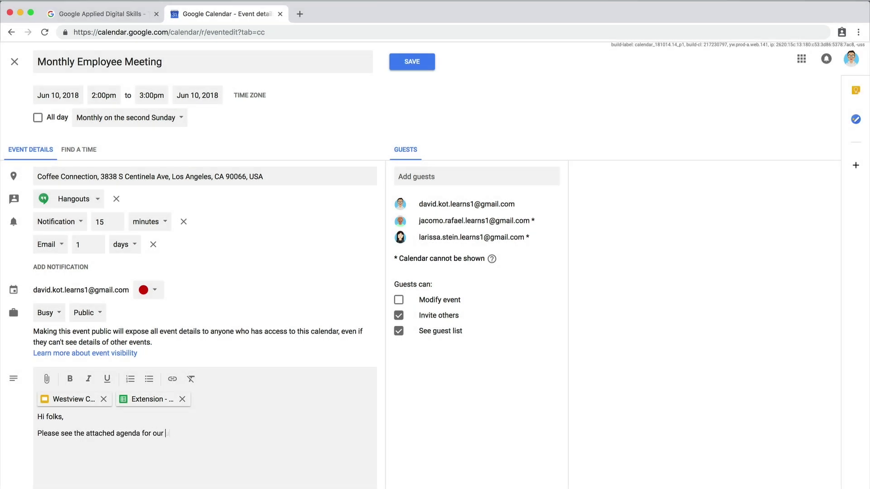
pyautogui.write('usiness to th')
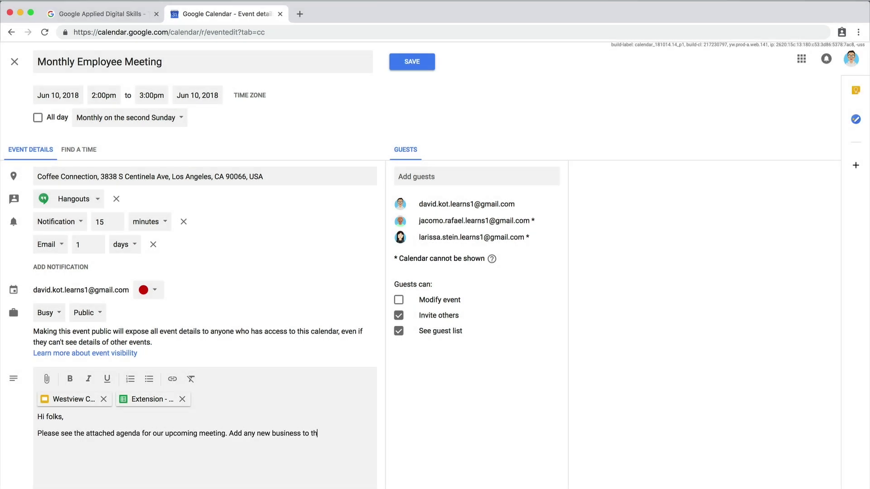
pyautogui.write("e list that you'd like to discuss. Review the slides beforehand")
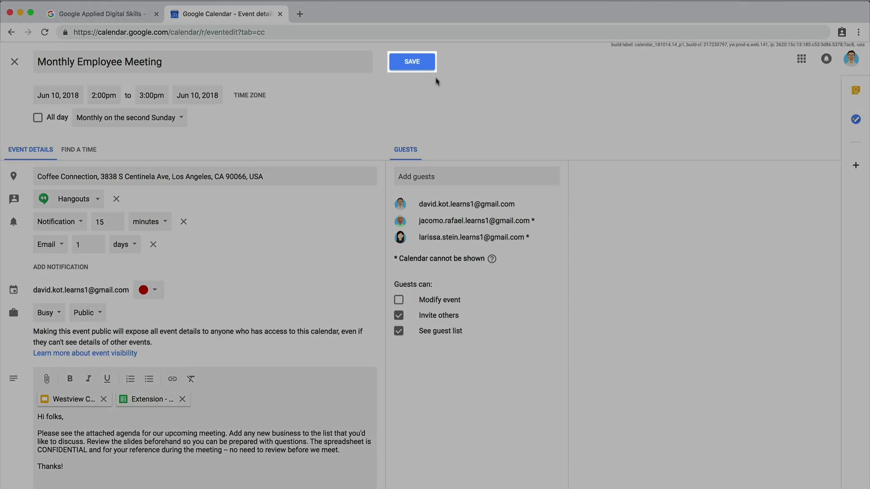
pyautogui.click(429, 67)
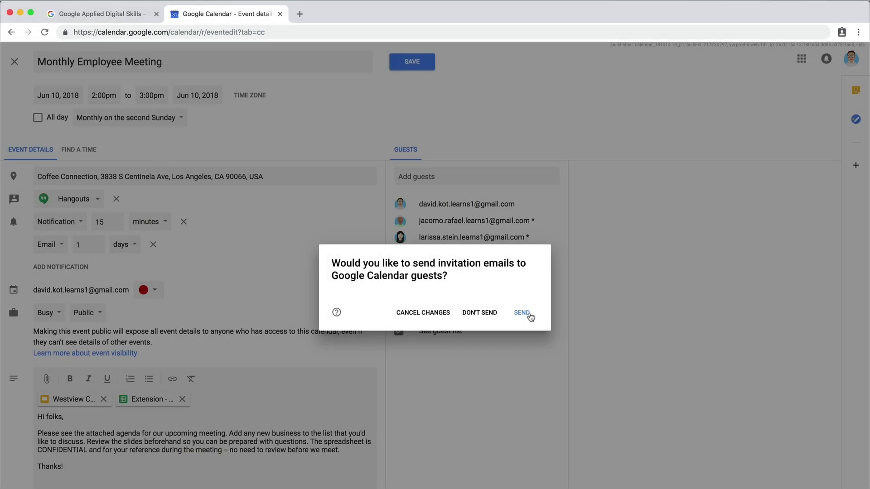
pyautogui.click(528, 314)
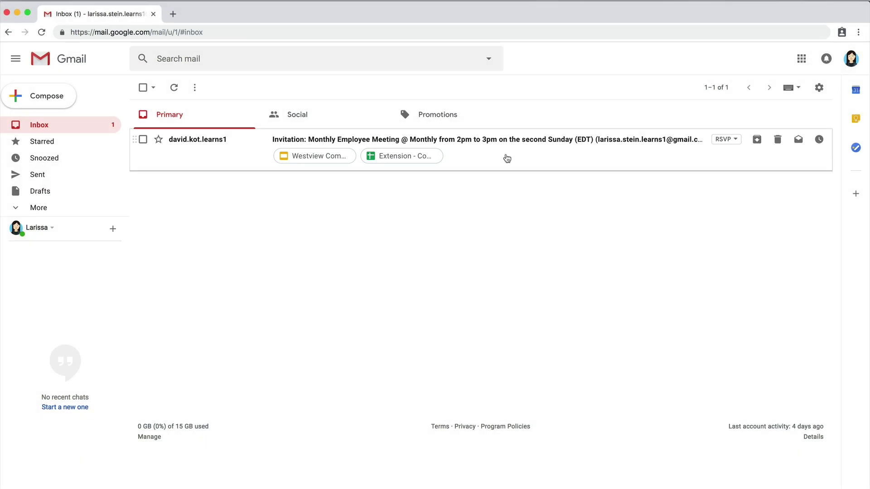
# - Accept the invitation as a guest, then view the organizer's Accepted notice
pyautogui.click(507, 148)
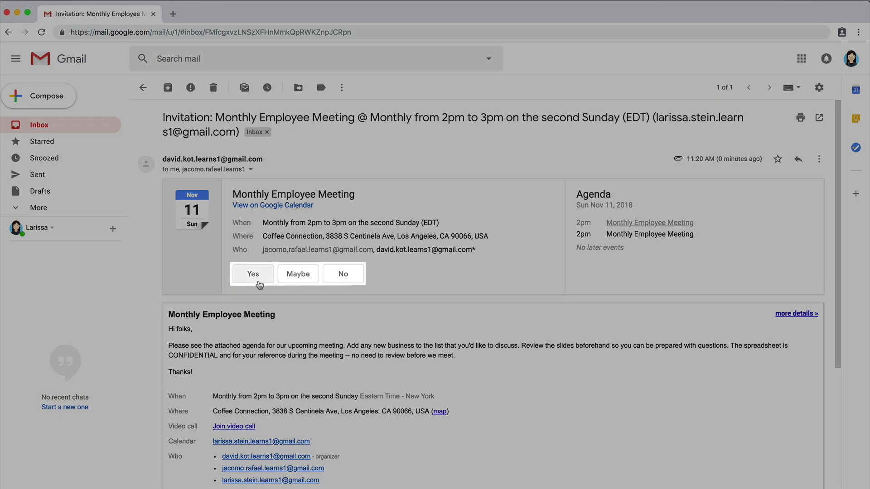
pyautogui.click(253, 274)
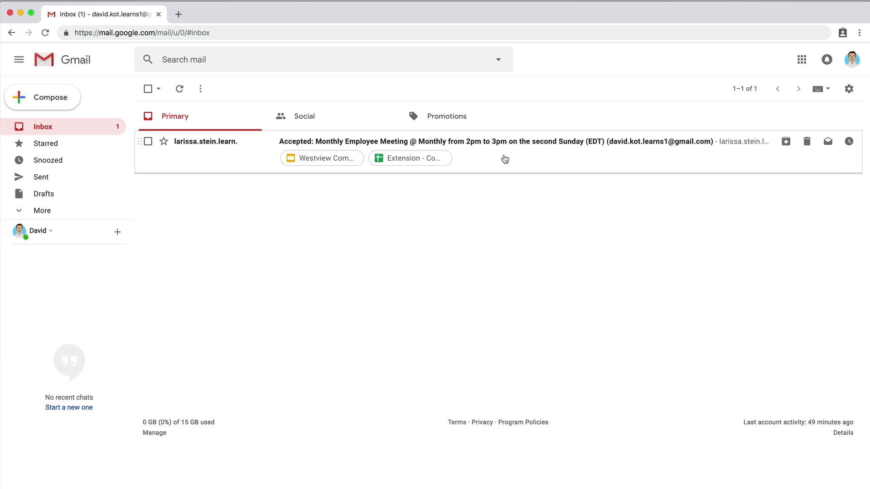
pyautogui.click(505, 158)
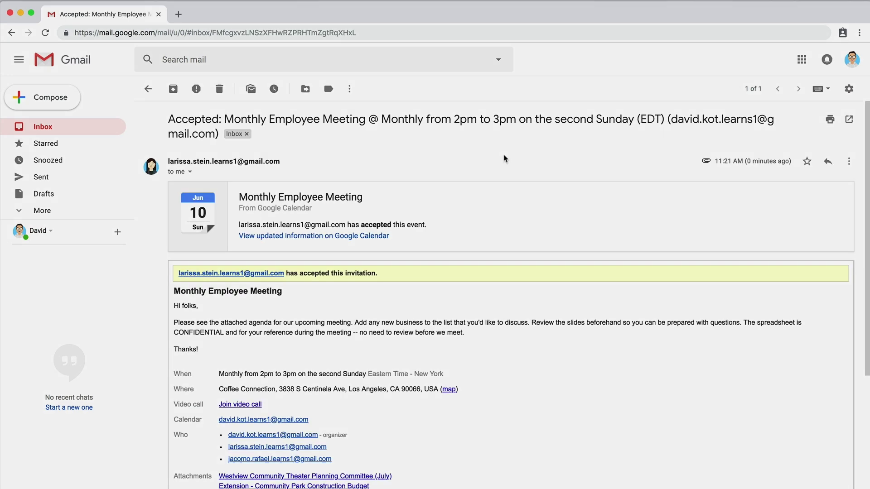